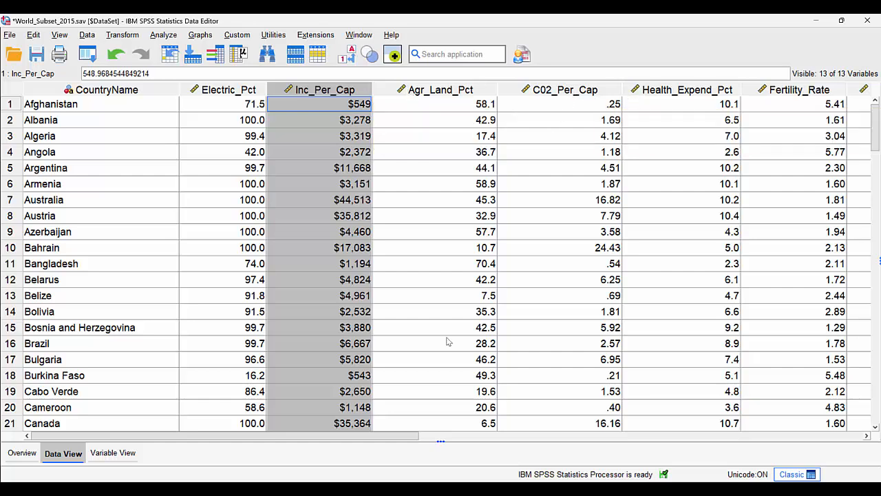
Review the dataset's later variables, checking the labels of Mil_Expend_Pct, Fem_Pop_Under14 and Fem_Pop_Over64 through to Urban_Pop_Pct
{"action": "left_click_drag", "start_coordinate": [401, 435], "coordinate": [588, 436]}
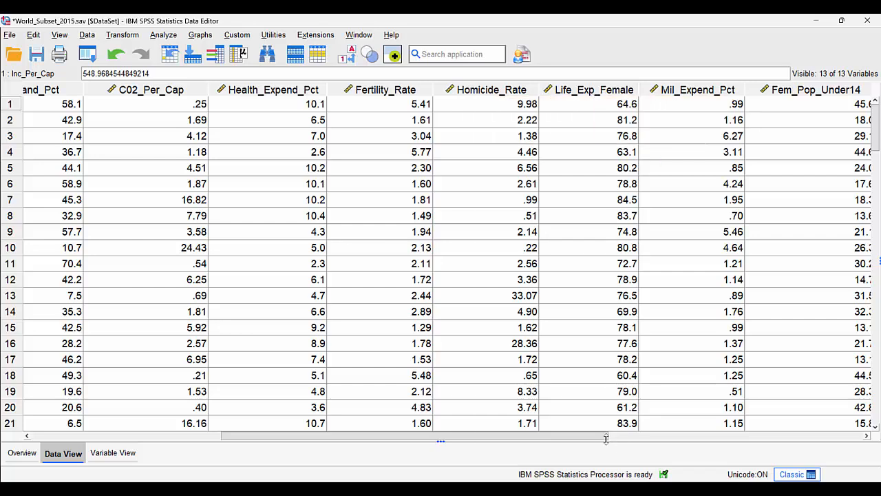
{"action": "left_click_drag", "start_coordinate": [595, 436], "coordinate": [702, 435]}
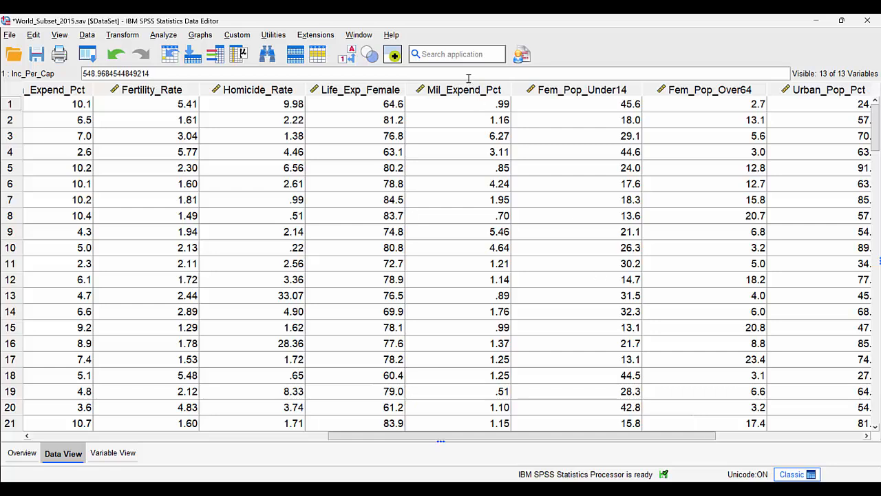
{"action": "mouse_move", "coordinate": [470, 90]}
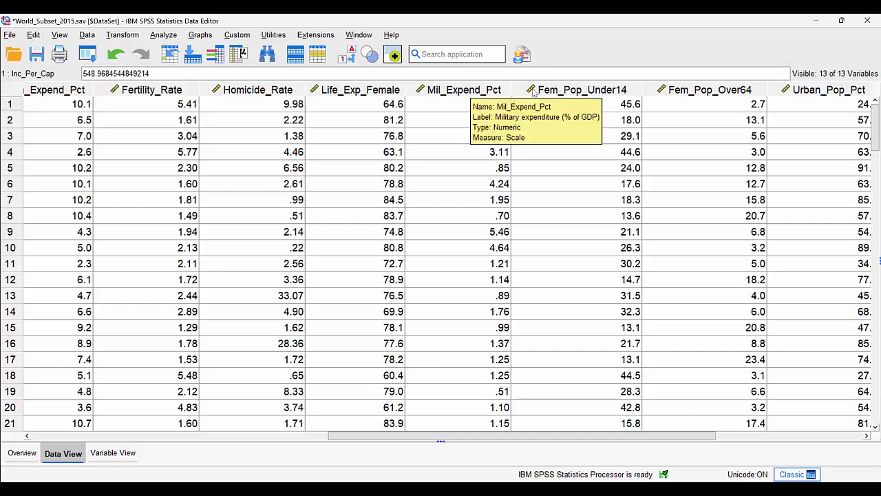
{"action": "mouse_move", "coordinate": [557, 92]}
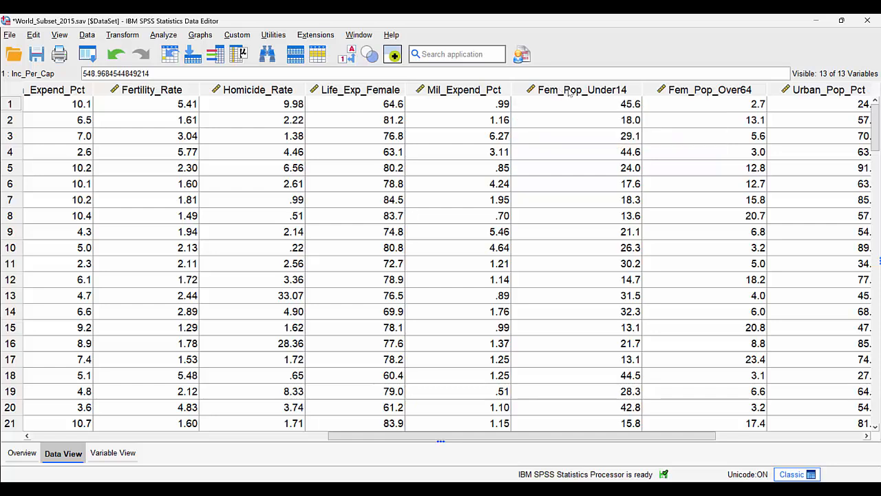
{"action": "mouse_move", "coordinate": [684, 94]}
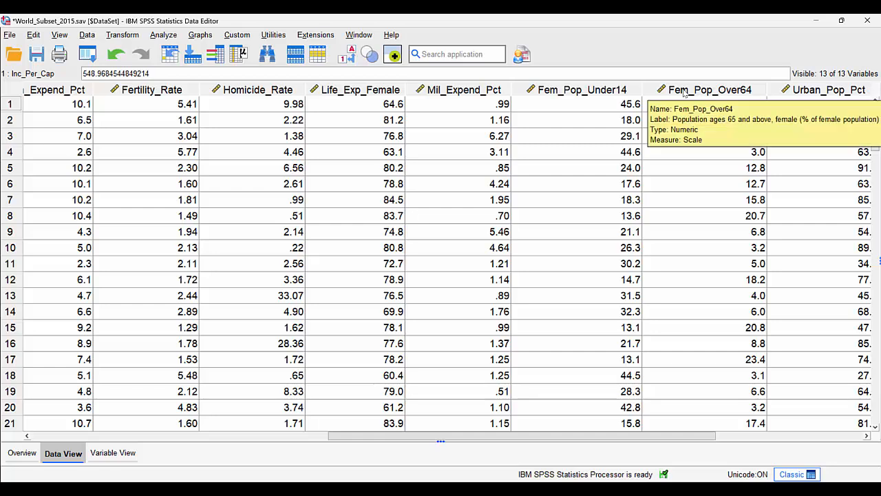
{"action": "left_click_drag", "start_coordinate": [652, 435], "coordinate": [764, 417]}
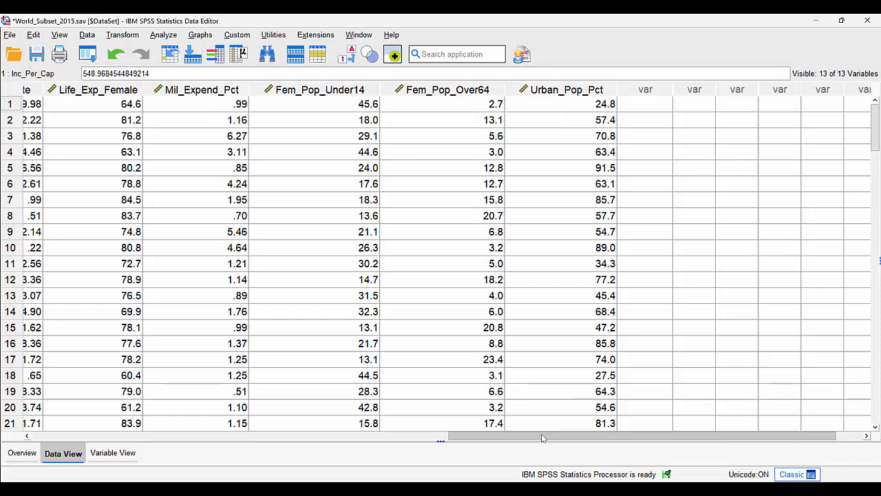
Review the dataset's earlier columns, from Electric_Pct and Inc_Per_Cap through Health_Expend_Pct to Life_Exp_Female
{"action": "left_click_drag", "start_coordinate": [541, 438], "coordinate": [147, 402]}
{"action": "left_click", "coordinate": [194, 95]}
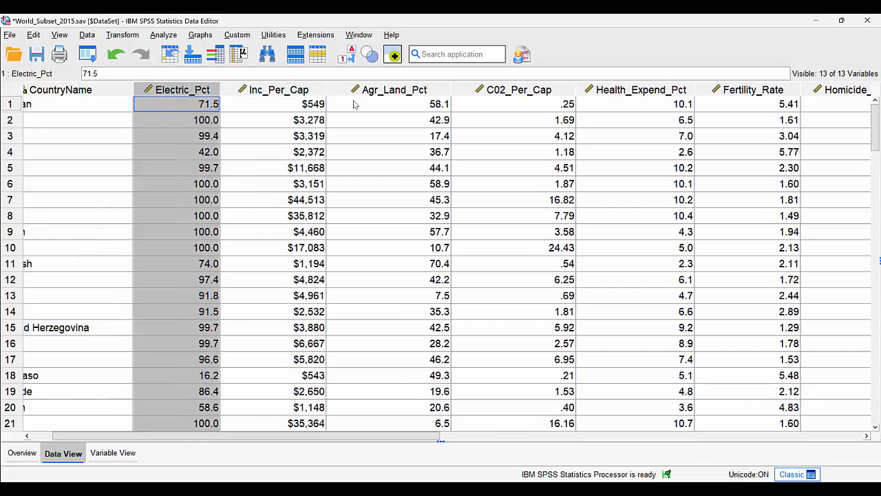
{"action": "left_click", "coordinate": [407, 95]}
{"action": "left_click", "coordinate": [632, 95]}
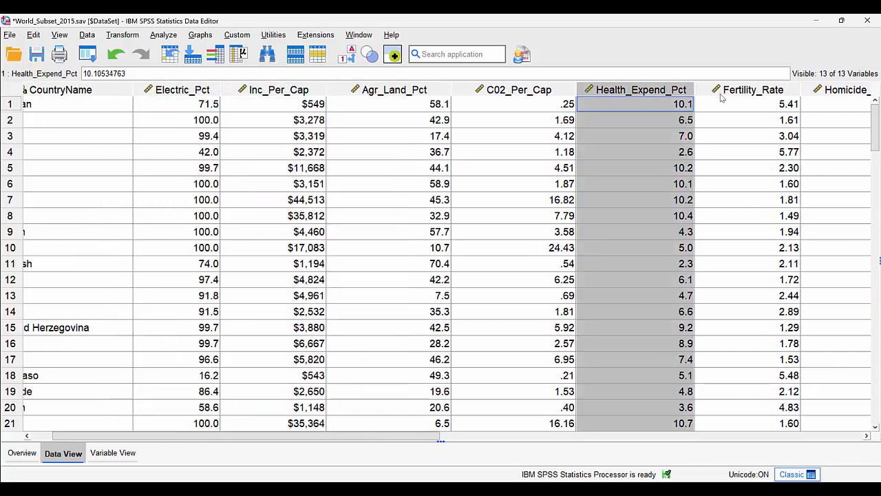
{"action": "mouse_move", "coordinate": [414, 439]}
{"action": "left_mouse_down"}
{"action": "mouse_move", "coordinate": [451, 438]}
{"action": "mouse_move", "coordinate": [398, 435]}
{"action": "left_mouse_up"}
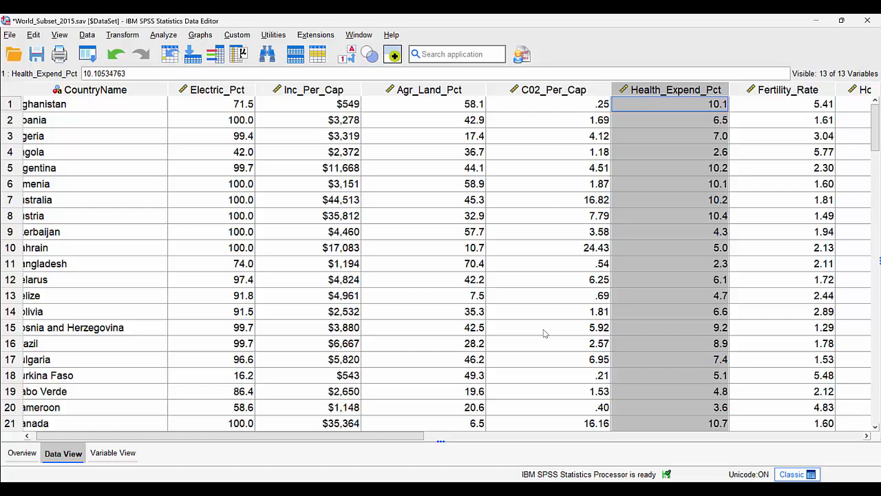
{"action": "left_click", "coordinate": [295, 93]}
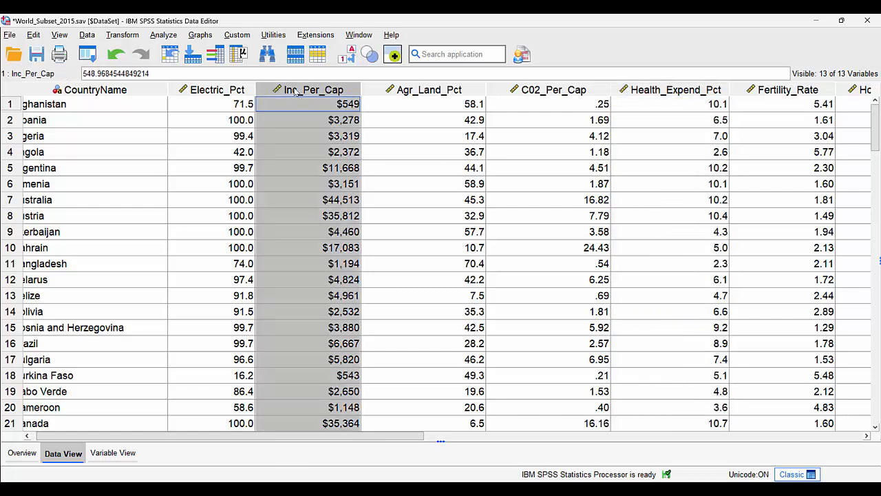
{"action": "mouse_move", "coordinate": [325, 94]}
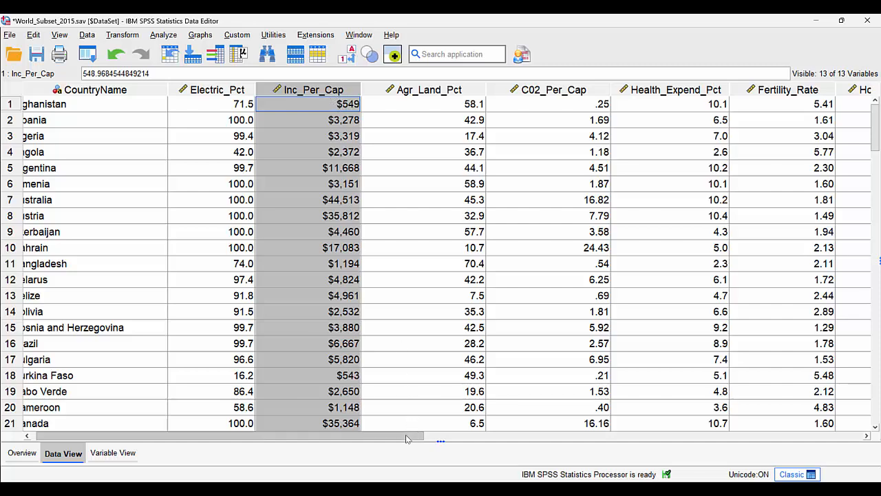
{"action": "left_click_drag", "start_coordinate": [406, 438], "coordinate": [503, 439]}
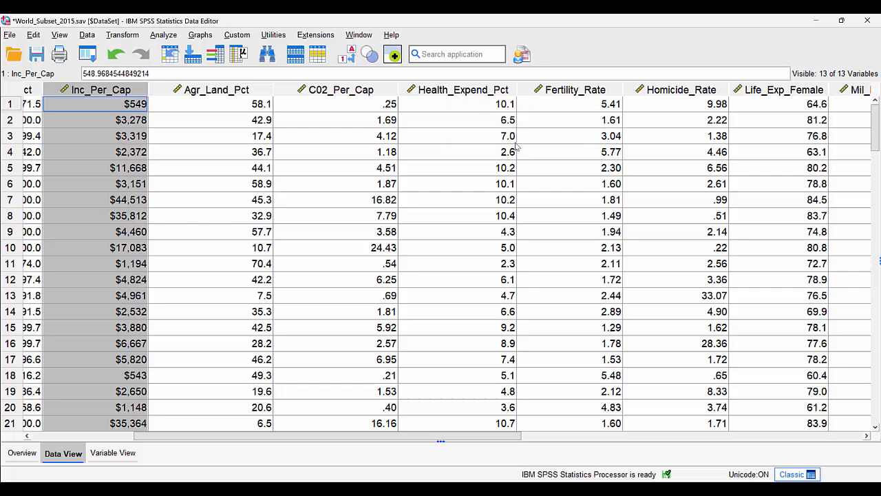
{"action": "left_click_drag", "start_coordinate": [450, 437], "coordinate": [357, 439]}
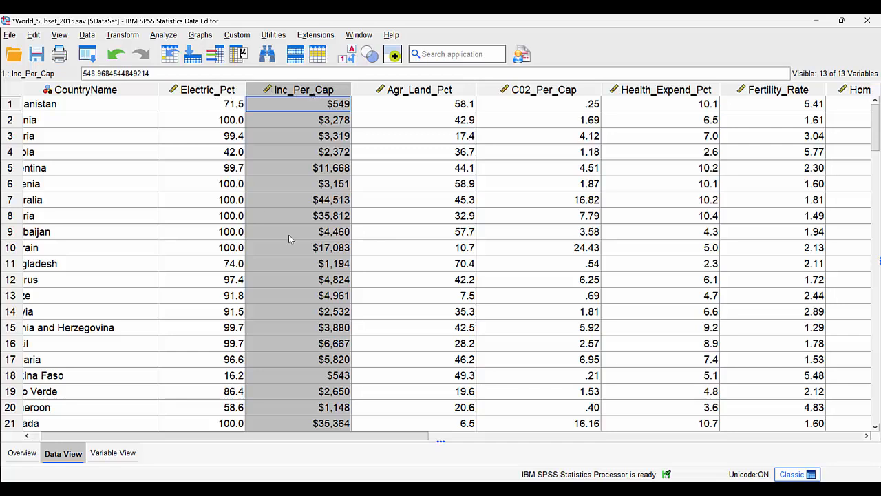
{"action": "mouse_move", "coordinate": [402, 439]}
{"action": "left_mouse_down"}
{"action": "mouse_move", "coordinate": [655, 438]}
{"action": "mouse_move", "coordinate": [384, 441]}
{"action": "mouse_move", "coordinate": [407, 442]}
{"action": "left_mouse_up"}
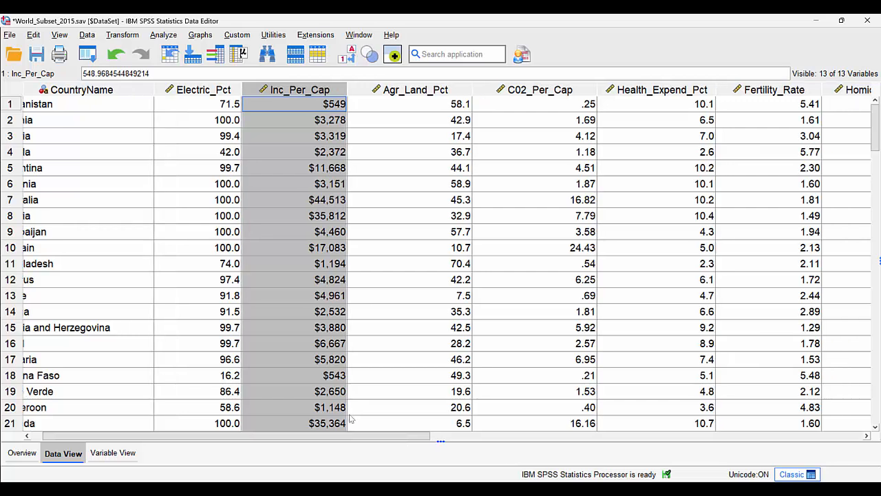
Set up a bivariate correlation of all variables from Electric_Pct to Urban_Pop_Pct, showing only the lower triangle without the diagonal
{"action": "left_click", "coordinate": [164, 35]}
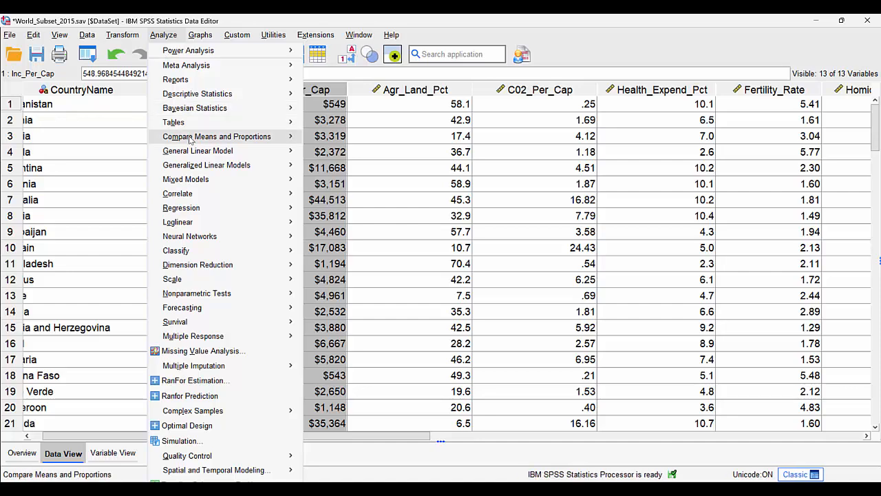
{"action": "mouse_move", "coordinate": [190, 140]}
{"action": "mouse_move", "coordinate": [213, 196]}
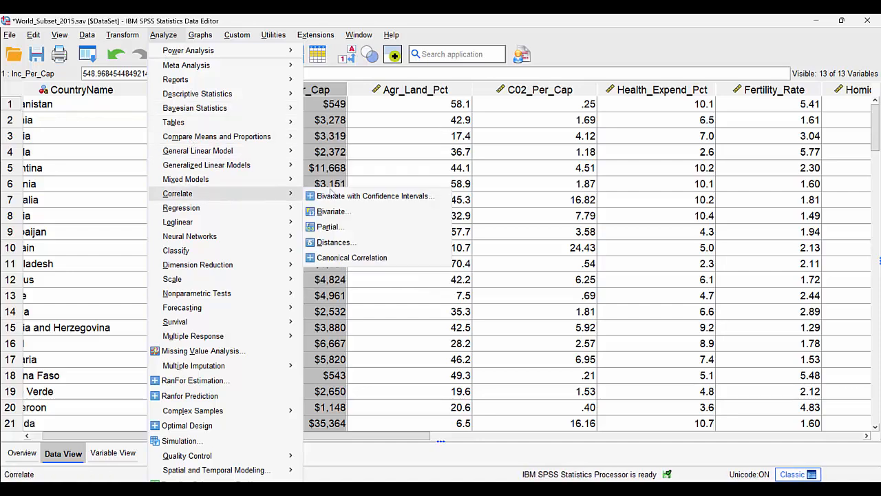
{"action": "left_click", "coordinate": [345, 210]}
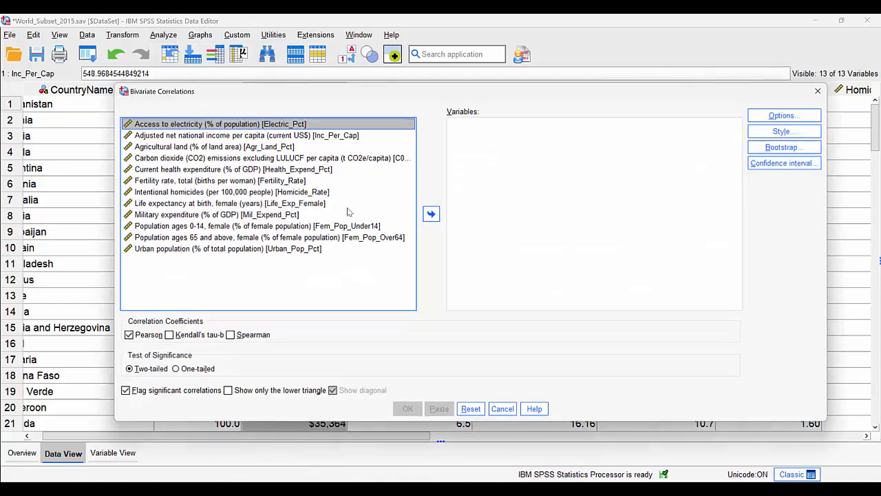
{"action": "left_click", "coordinate": [297, 250], "text": "shift"}
{"action": "left_click", "coordinate": [432, 214]}
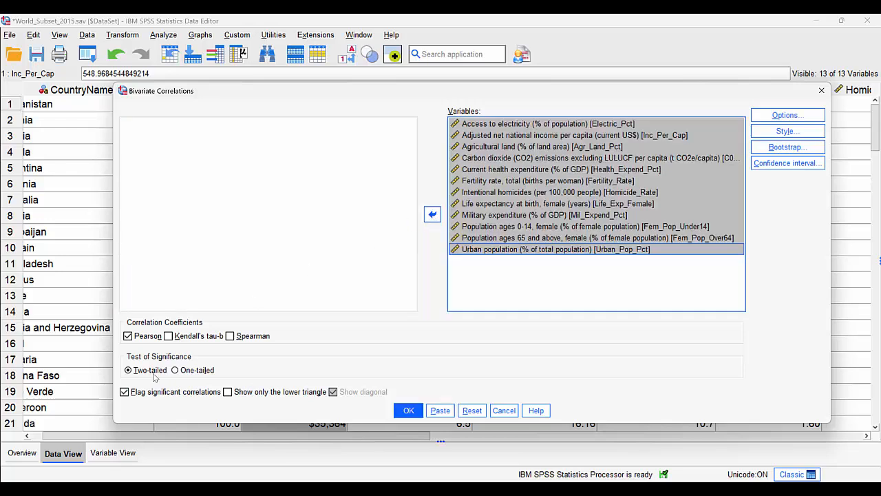
{"action": "left_click", "coordinate": [227, 394]}
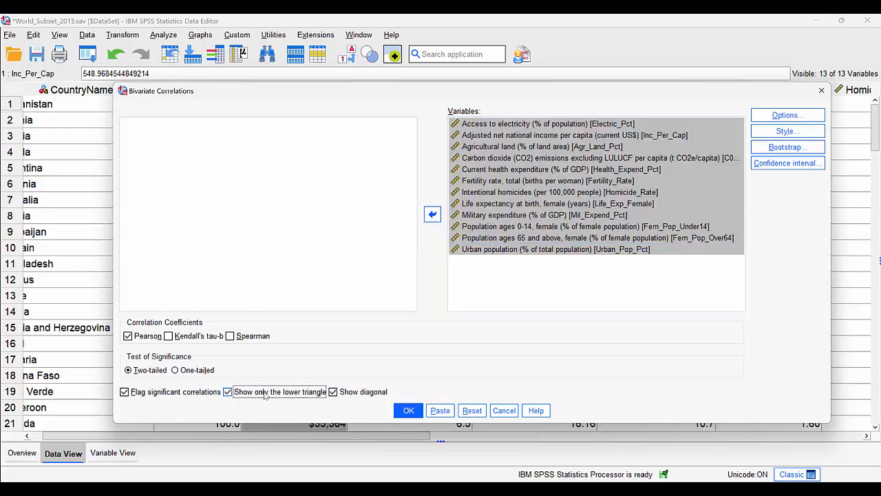
{"action": "left_click", "coordinate": [334, 392]}
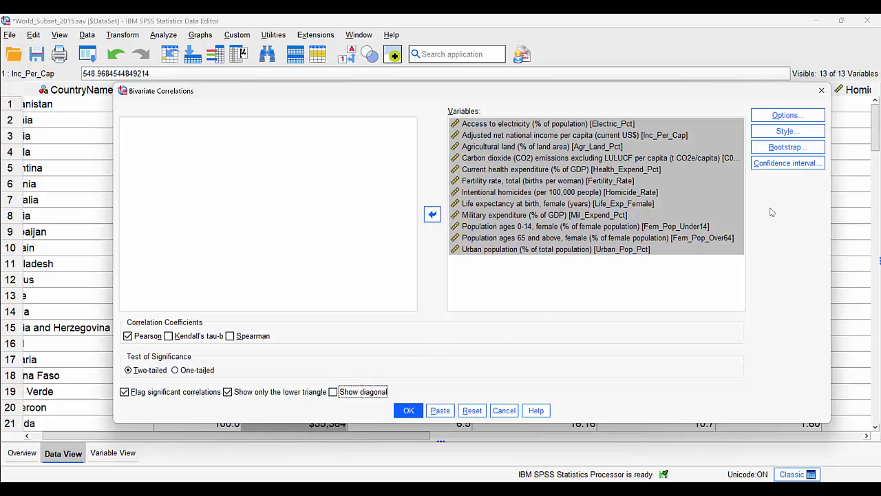
Add a table style condition for Correlation values whose absolute value is greater than or equal to 0.7
{"action": "left_click", "coordinate": [772, 137]}
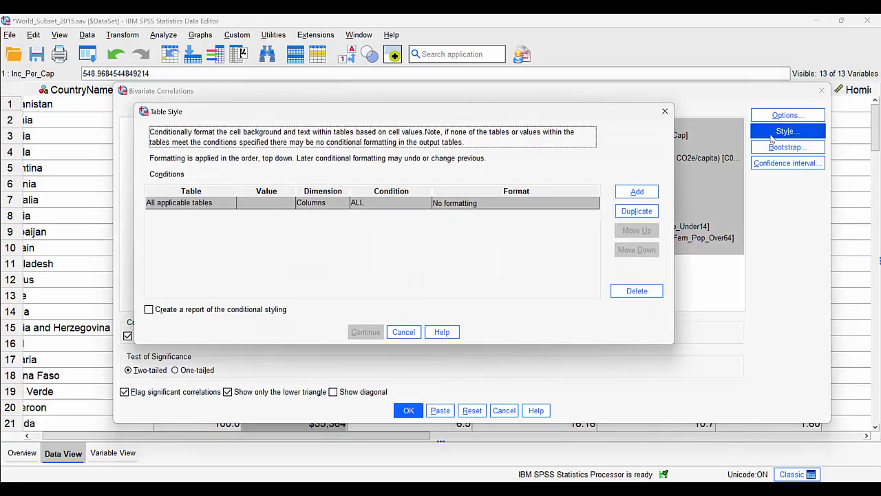
{"action": "left_click", "coordinate": [290, 202]}
{"action": "left_click", "coordinate": [289, 203]}
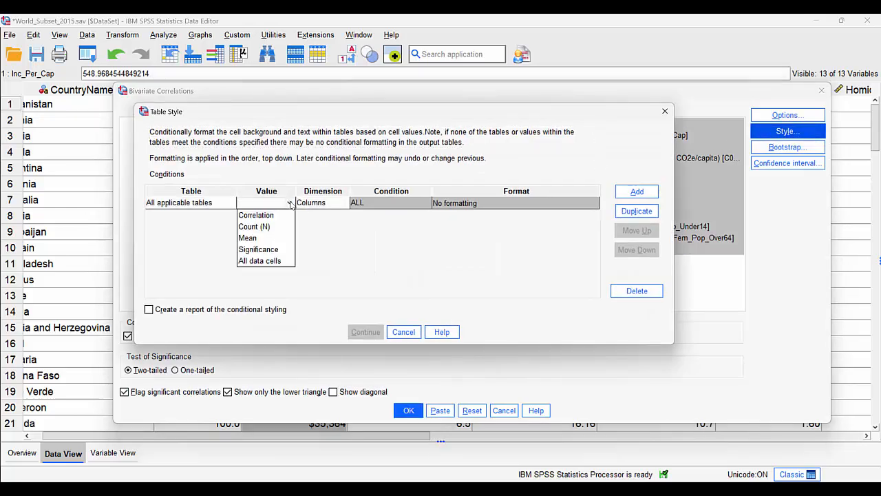
{"action": "left_click", "coordinate": [268, 213]}
{"action": "left_click", "coordinate": [392, 203]}
{"action": "left_click", "coordinate": [426, 203]}
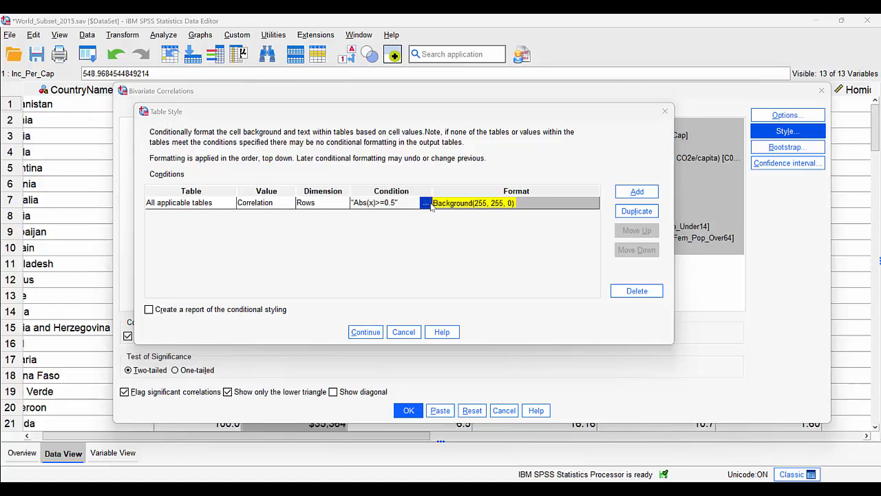
{"action": "left_click", "coordinate": [454, 269]}
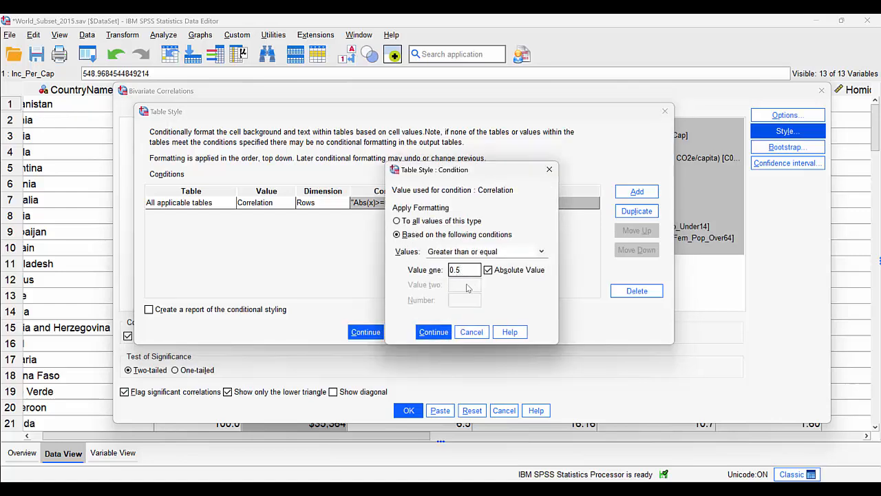
{"action": "left_click", "coordinate": [433, 331]}
Set the background of the 0.7 correlation condition to orange (248, 152, 29)
{"action": "left_click", "coordinate": [565, 205]}
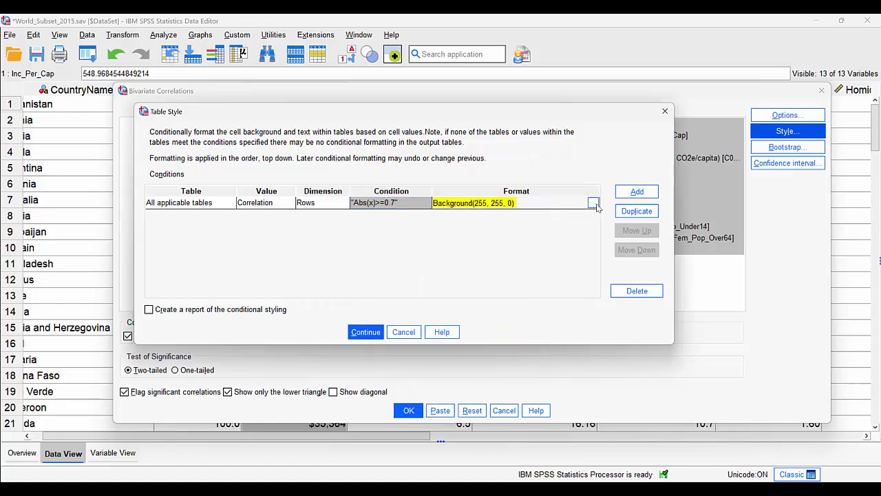
{"action": "left_click", "coordinate": [595, 206]}
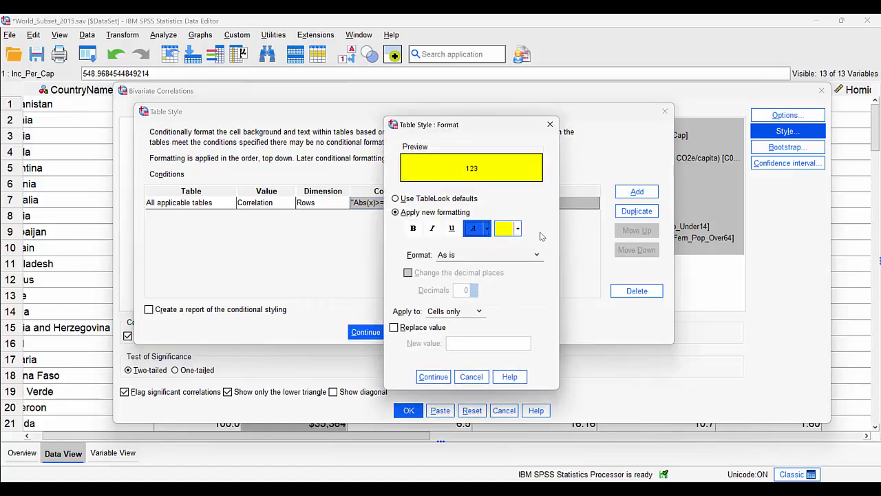
{"action": "left_click", "coordinate": [518, 228]}
{"action": "left_click", "coordinate": [539, 274]}
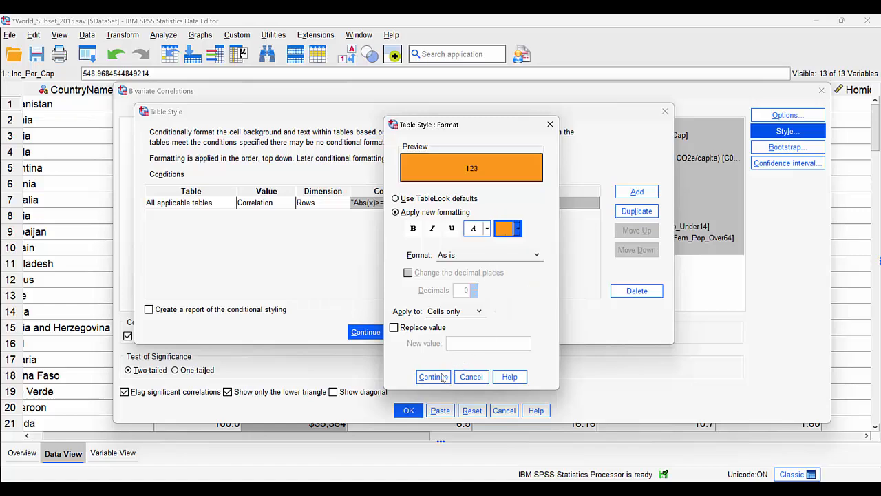
{"action": "left_click", "coordinate": [433, 376]}
Add a second conditional style row that applies to Correlation values
{"action": "left_click", "coordinate": [637, 193]}
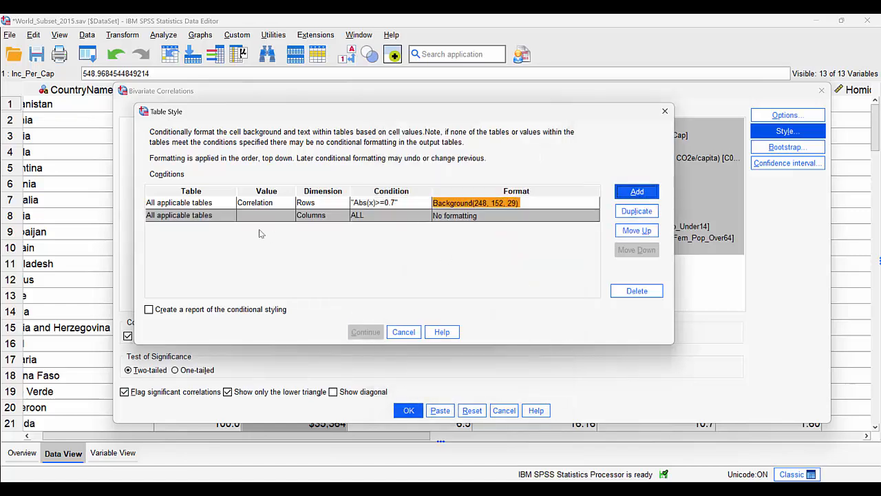
{"action": "left_click", "coordinate": [275, 215]}
{"action": "left_click", "coordinate": [289, 215]}
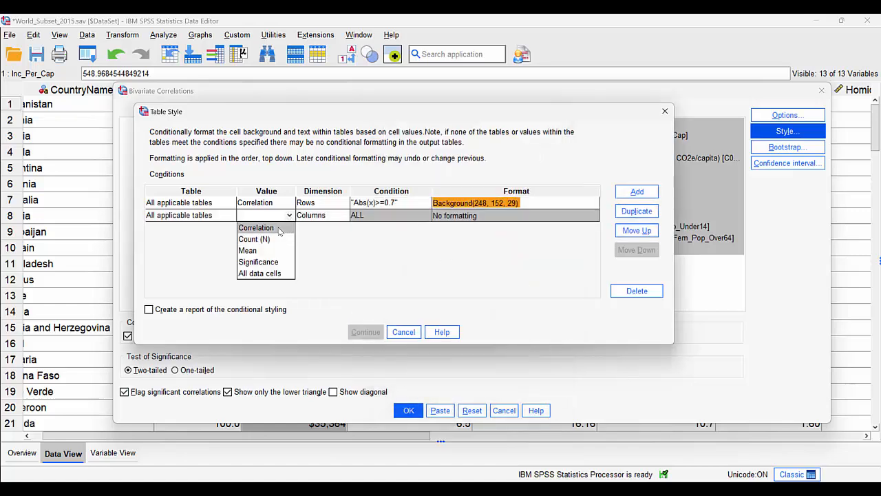
{"action": "left_click", "coordinate": [259, 227]}
Set the second row's condition to Between, lower inclusive, with value one 0.7 and value two 0.5
{"action": "left_click", "coordinate": [406, 215]}
{"action": "left_click", "coordinate": [426, 216]}
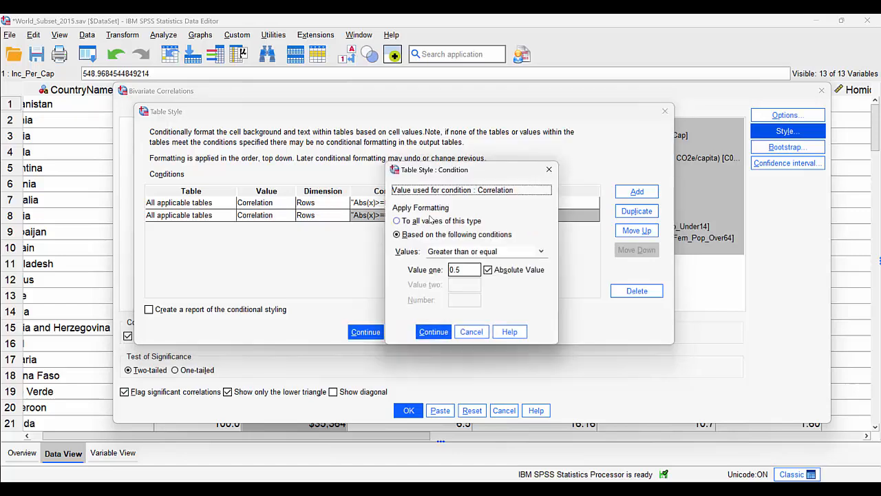
{"action": "left_click", "coordinate": [514, 252]}
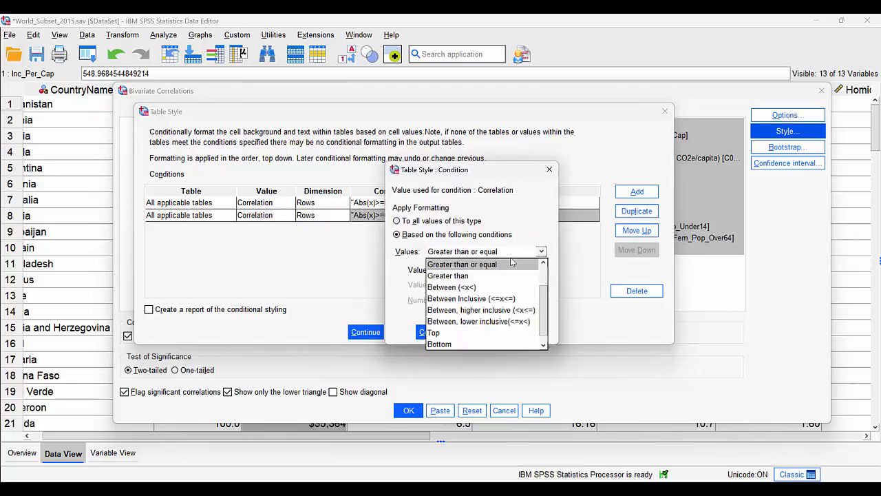
{"action": "left_click", "coordinate": [518, 321]}
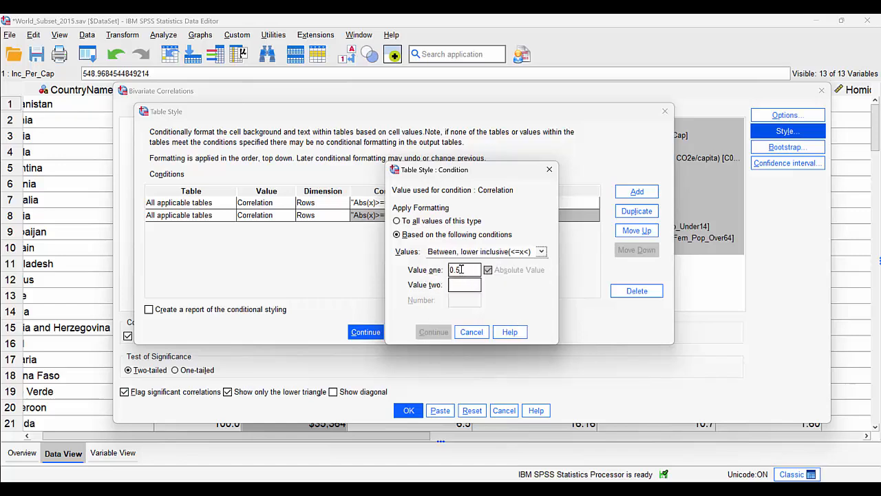
{"action": "left_click", "coordinate": [461, 269]}
{"action": "key", "text": "BackSpace"}
{"action": "type", "text": "7"}
{"action": "type", "text": "0"}
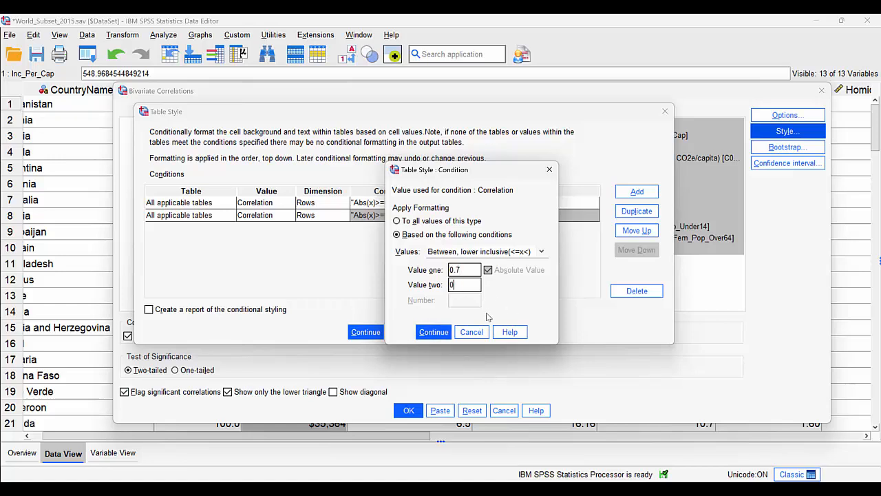
{"action": "type", "text": ".5"}
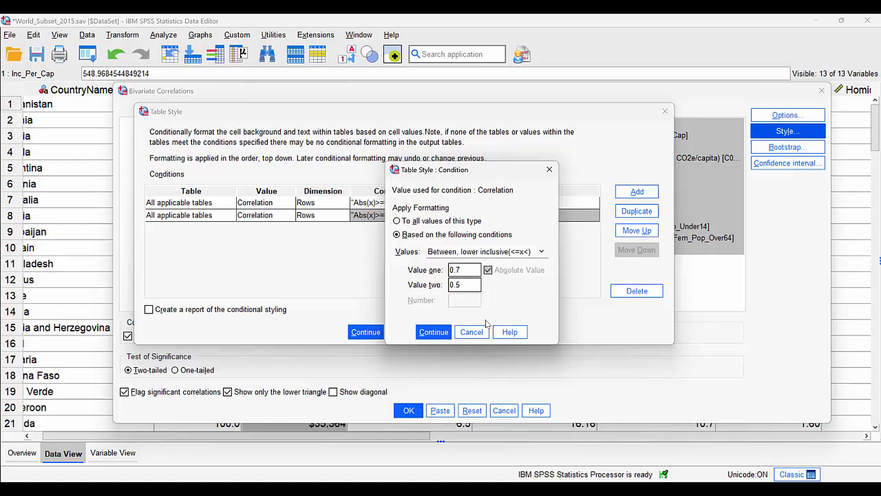
{"action": "left_click", "coordinate": [434, 332]}
Give the 0.5 to 0.7 correlation condition a light yellow background (251, 248, 115) and run the bivariate correlations
{"action": "left_click", "coordinate": [593, 216]}
{"action": "left_click", "coordinate": [593, 215]}
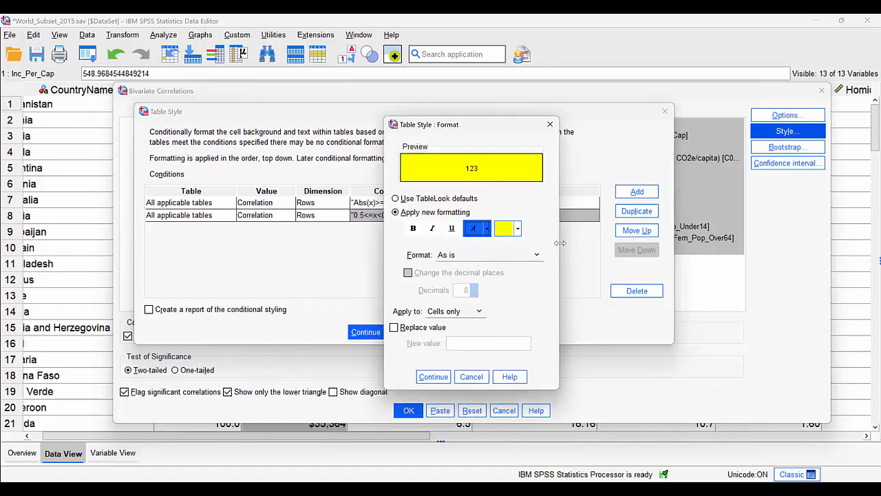
{"action": "left_click", "coordinate": [518, 229]}
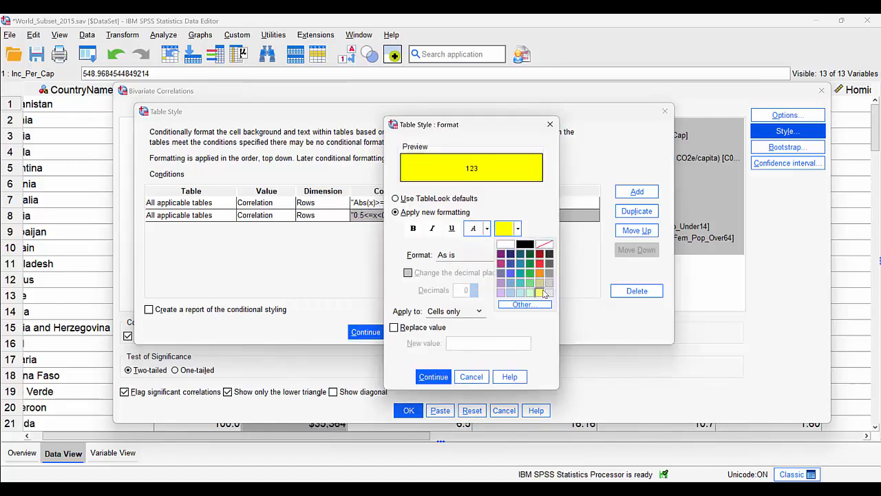
{"action": "left_click", "coordinate": [542, 293]}
{"action": "left_click", "coordinate": [433, 377]}
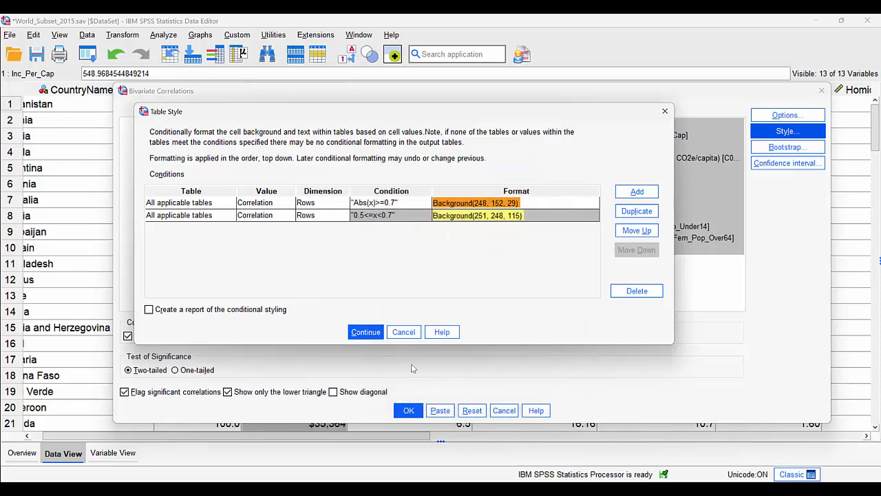
{"action": "left_click", "coordinate": [365, 331]}
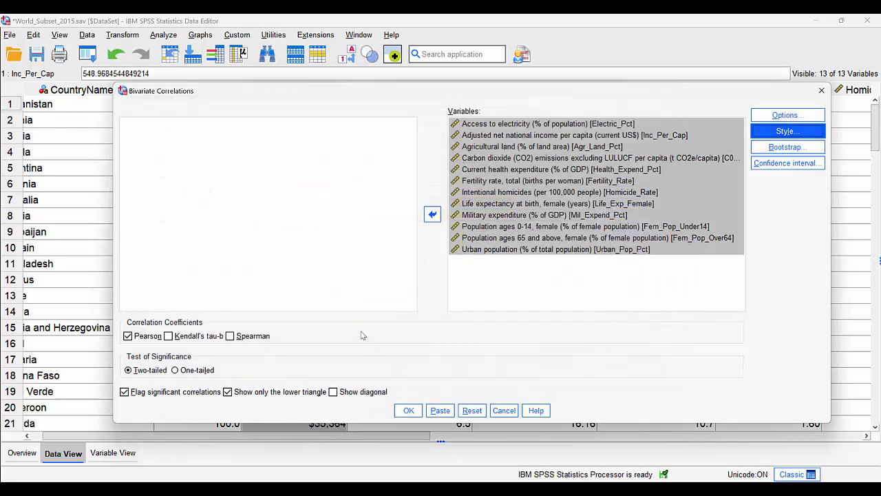
{"action": "left_click", "coordinate": [408, 410]}
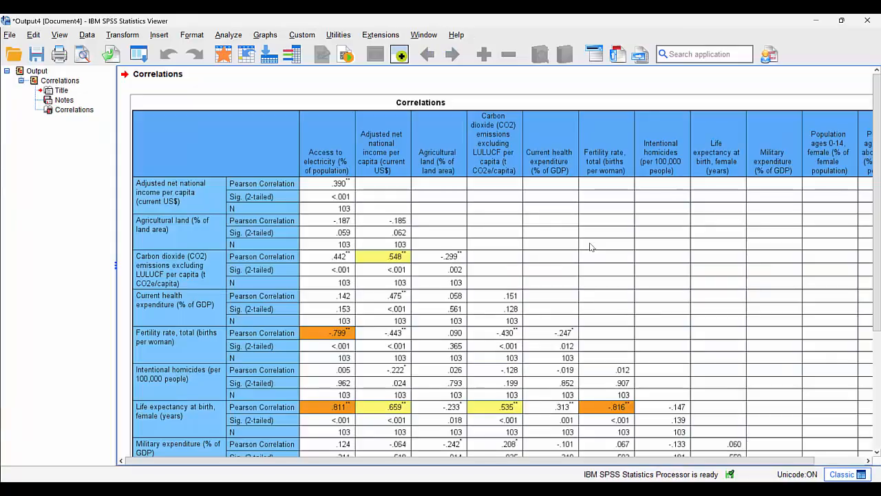
Open the Correlations table for editing and pivot Statistics from the rows into the layer dimension
{"action": "double_click", "coordinate": [445, 228]}
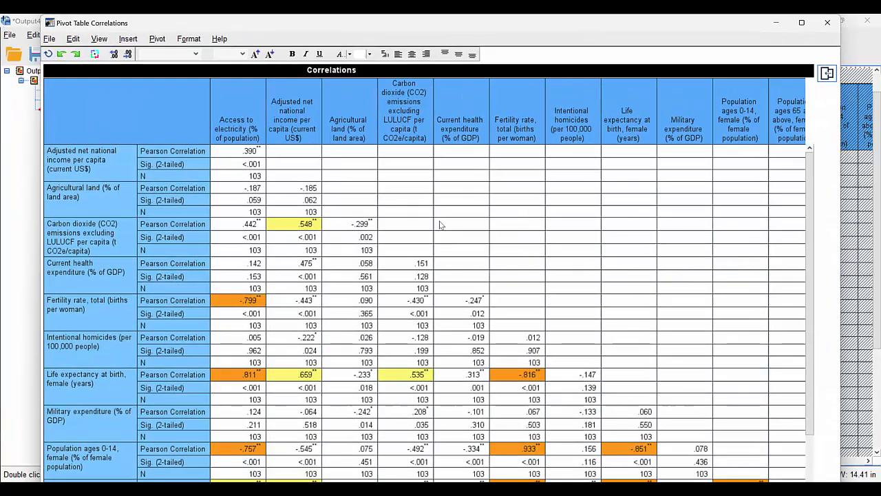
{"action": "left_click", "coordinate": [157, 39]}
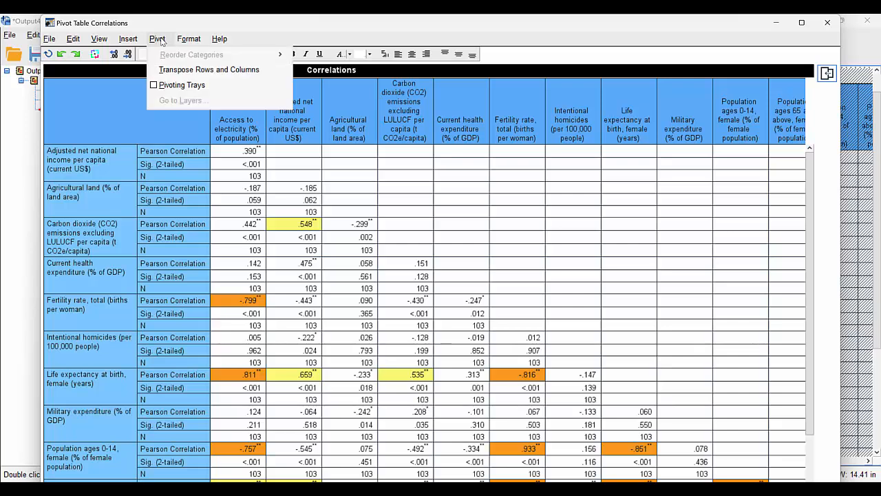
{"action": "left_click", "coordinate": [172, 85]}
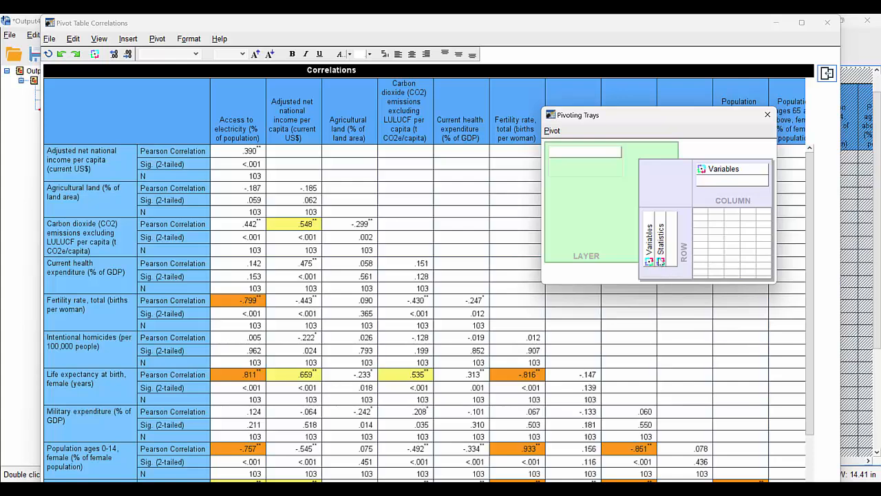
{"action": "left_click_drag", "start_coordinate": [660, 263], "coordinate": [585, 161]}
{"action": "left_click_drag", "start_coordinate": [586, 160], "coordinate": [586, 160]}
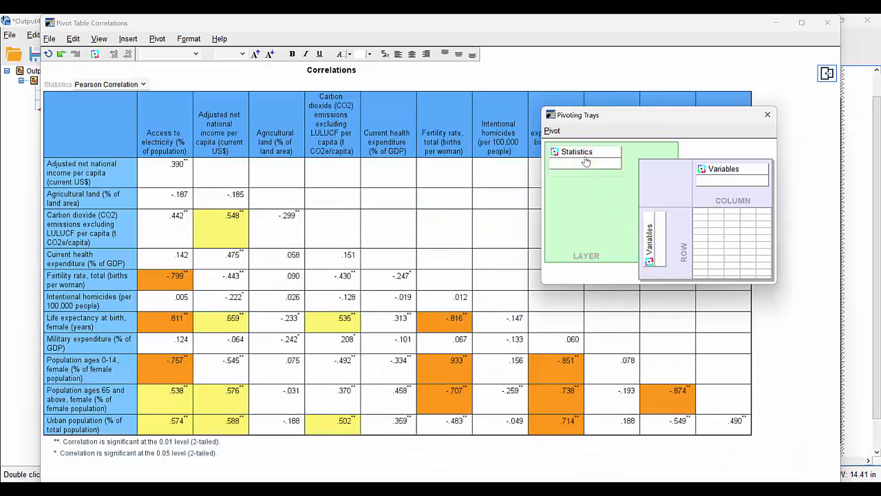
{"action": "left_click", "coordinate": [768, 115]}
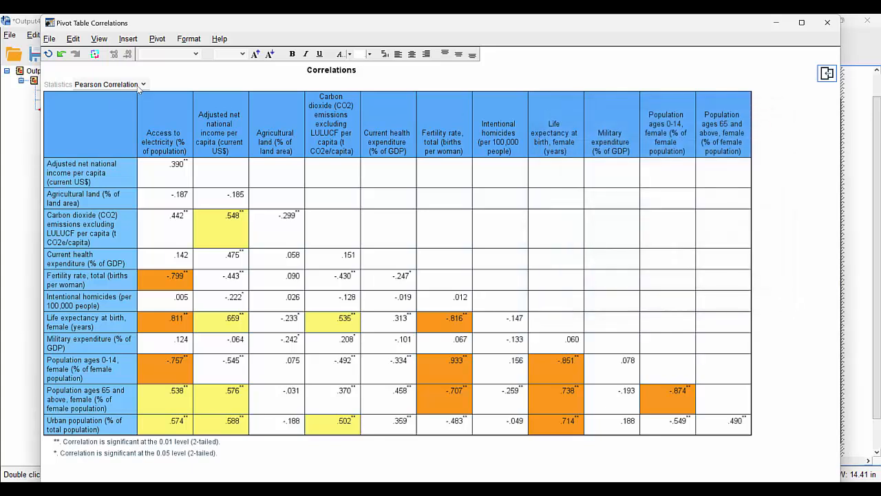
View the table's other Statistics layers, including N, return to Pearson Correlation, and close the pivot table editor
{"action": "left_click", "coordinate": [141, 84]}
{"action": "left_click", "coordinate": [124, 107]}
{"action": "left_click", "coordinate": [124, 87]}
{"action": "left_click", "coordinate": [116, 114]}
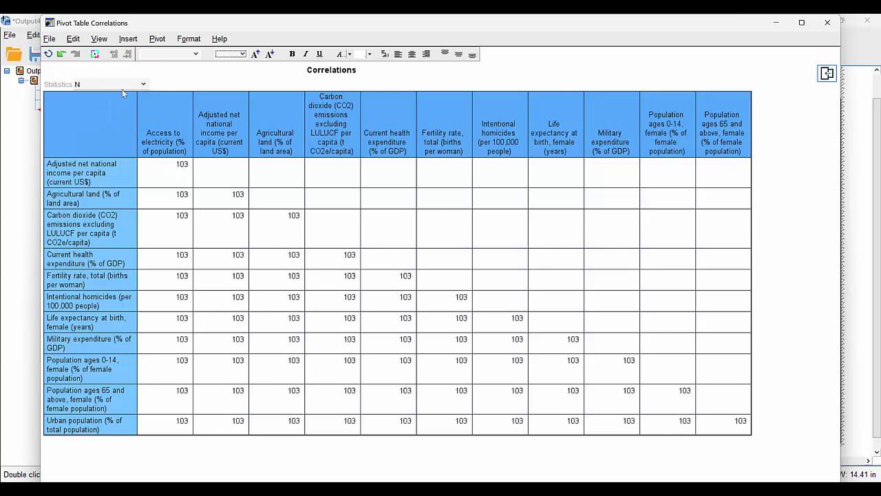
{"action": "left_click", "coordinate": [122, 86]}
{"action": "left_click", "coordinate": [121, 96]}
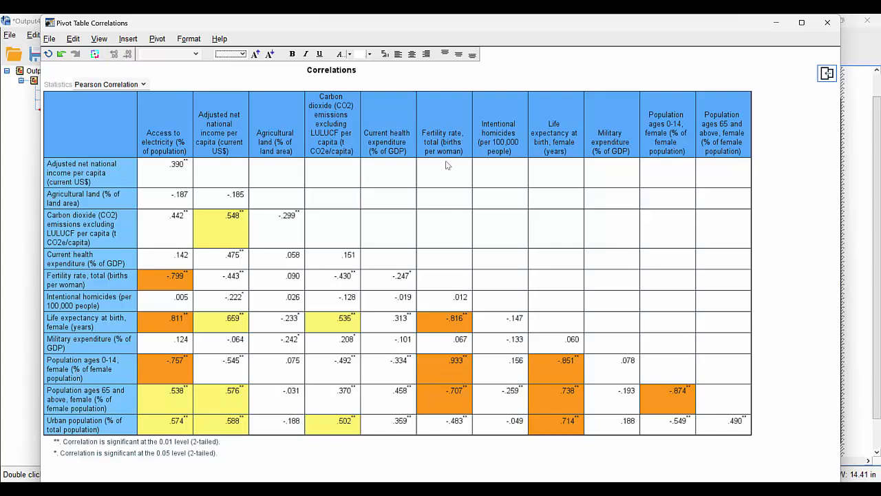
{"action": "mouse_move", "coordinate": [451, 368]}
{"action": "left_click", "coordinate": [827, 24]}
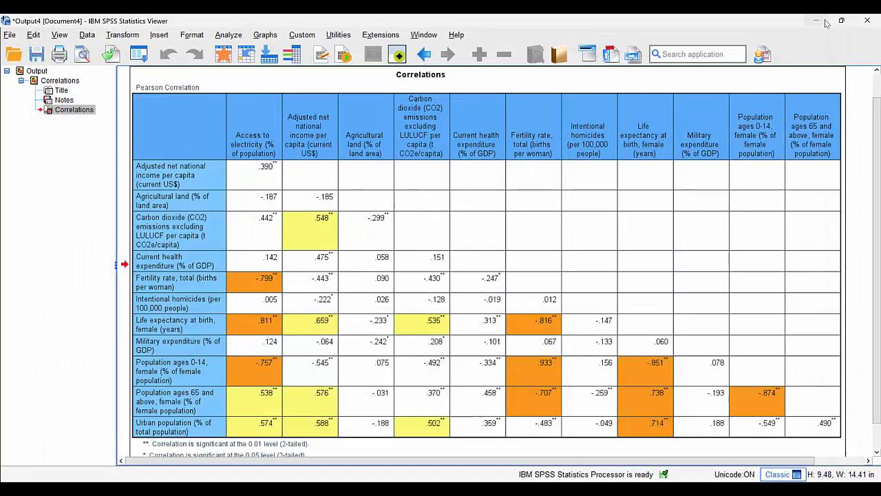
Start Identify Unusual Cases on the World_Subset_2015 data and set Country Name as the case identifier variable
{"action": "left_click", "coordinate": [226, 55]}
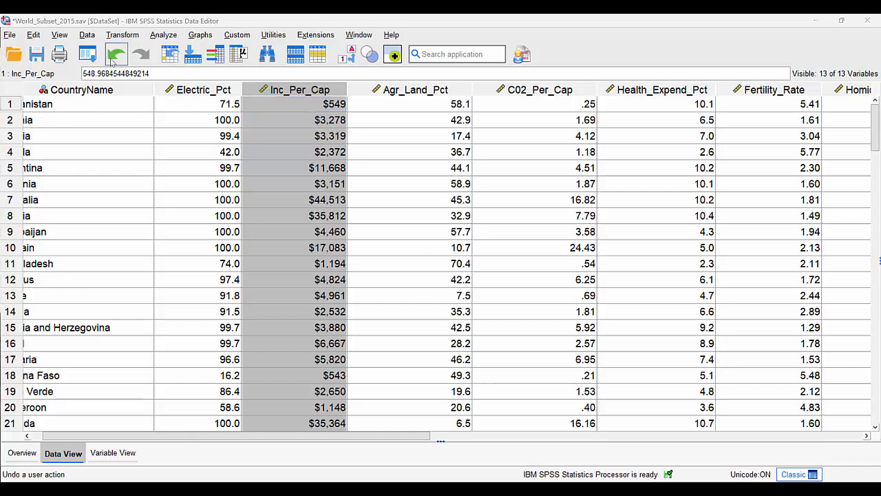
{"action": "left_click", "coordinate": [85, 35]}
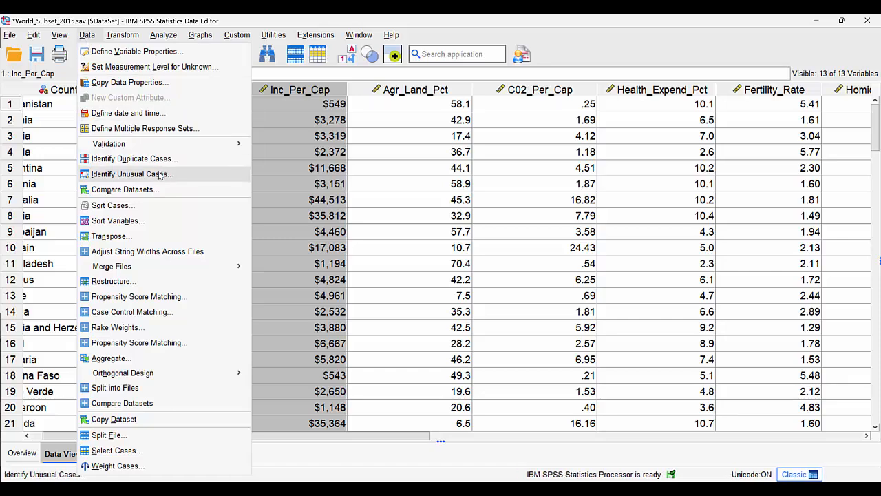
{"action": "left_click", "coordinate": [129, 173]}
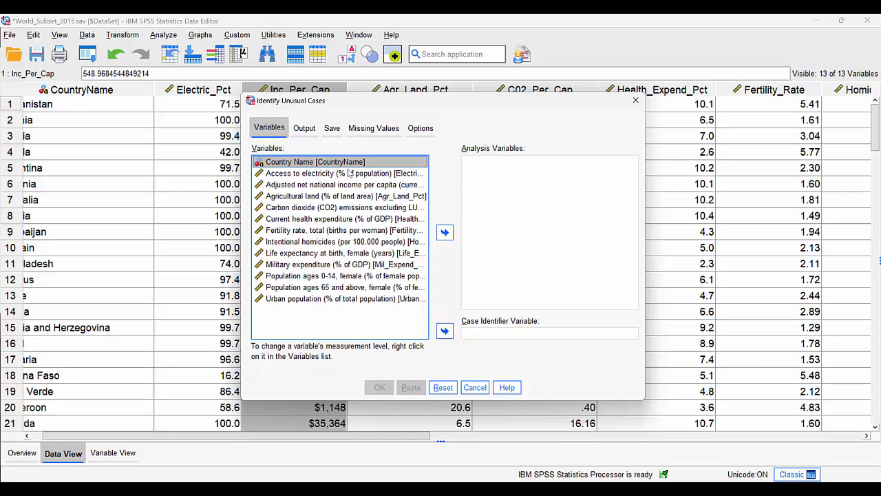
{"action": "left_click", "coordinate": [445, 331]}
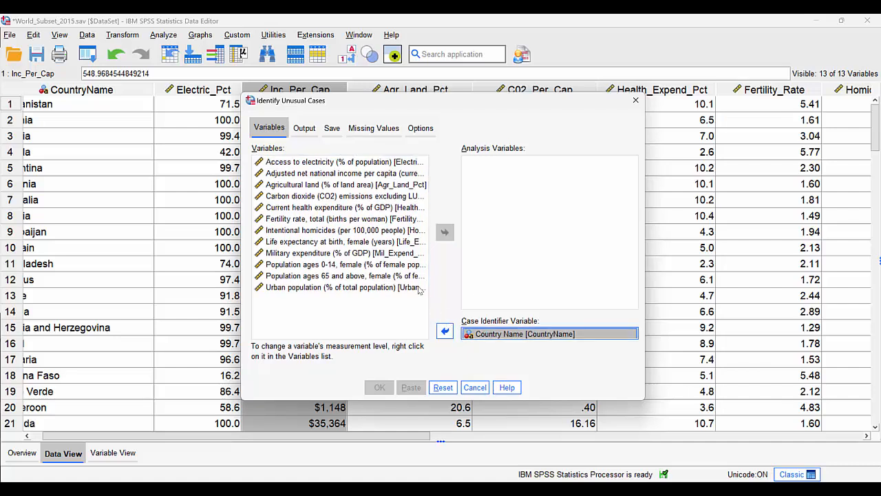
Add all remaining variables except Population ages 0-14, female as analysis variables
{"action": "left_click", "coordinate": [303, 165]}
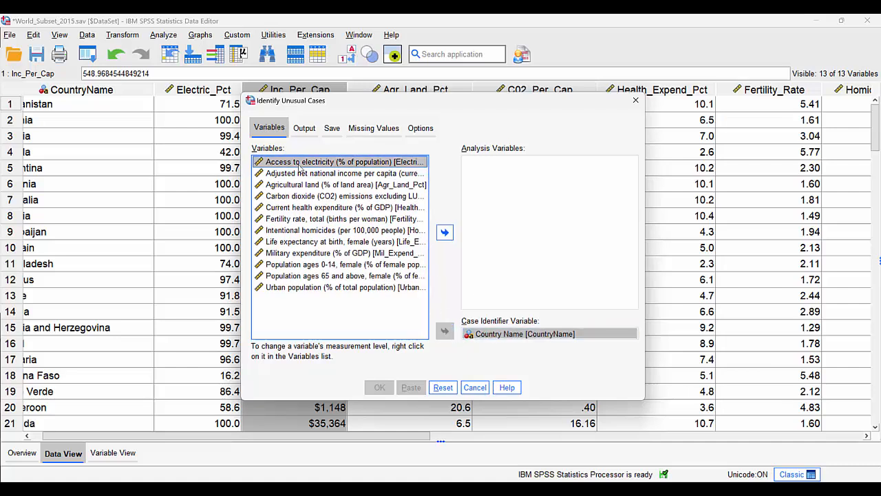
{"action": "left_click", "coordinate": [299, 288], "text": "shift"}
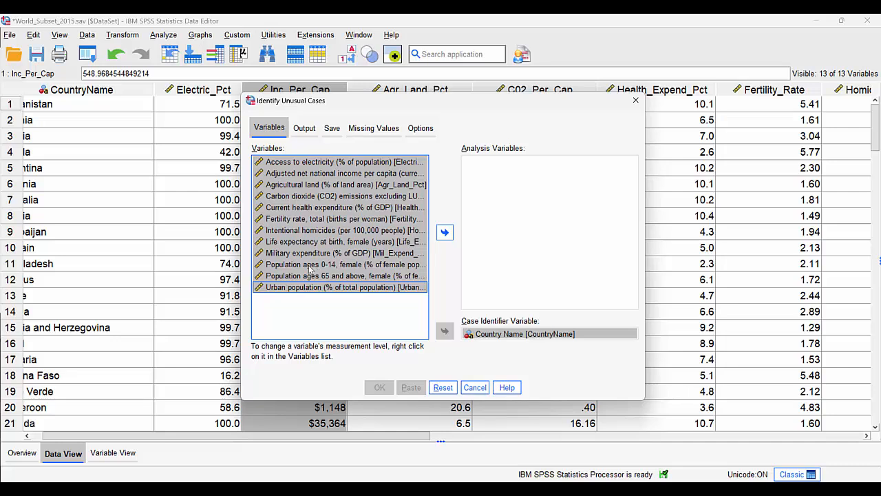
{"action": "left_click", "coordinate": [309, 265], "text": "ctrl"}
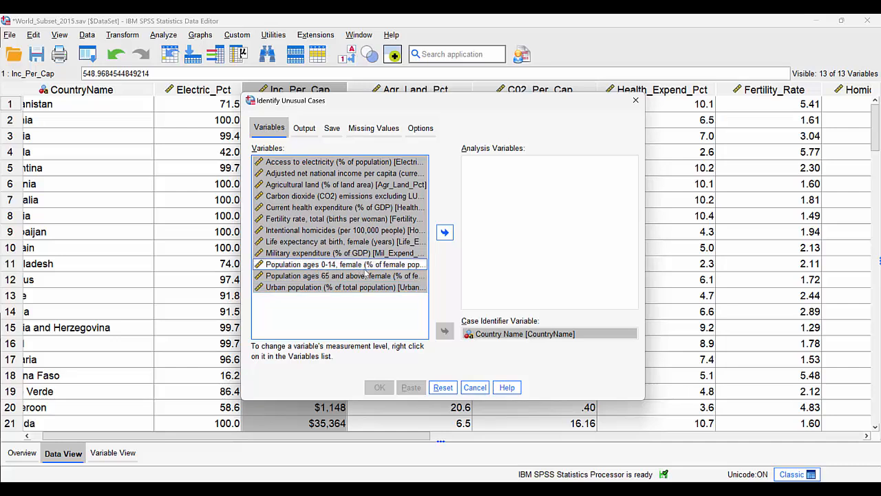
{"action": "left_click", "coordinate": [444, 232]}
{"action": "left_click", "coordinate": [445, 231]}
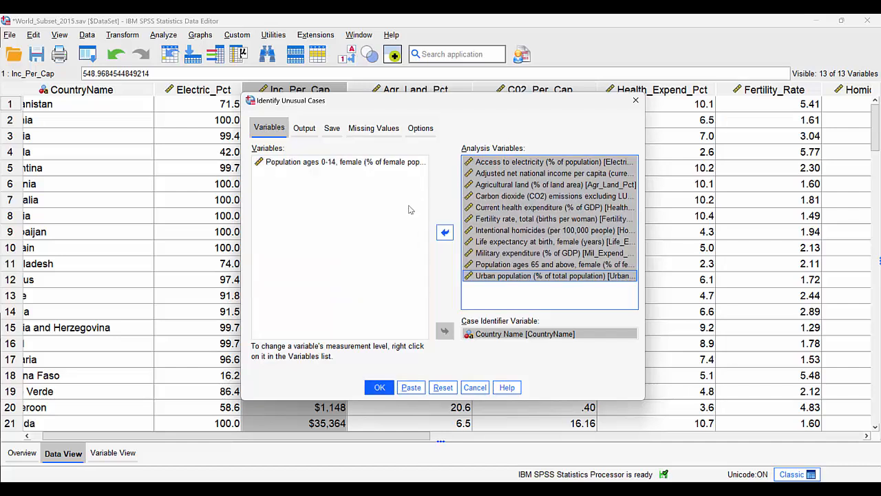
Include peer group norms, anomaly indices, reason occurrence by analysis variable, and cases processed in the output summaries
{"action": "left_click", "coordinate": [305, 131]}
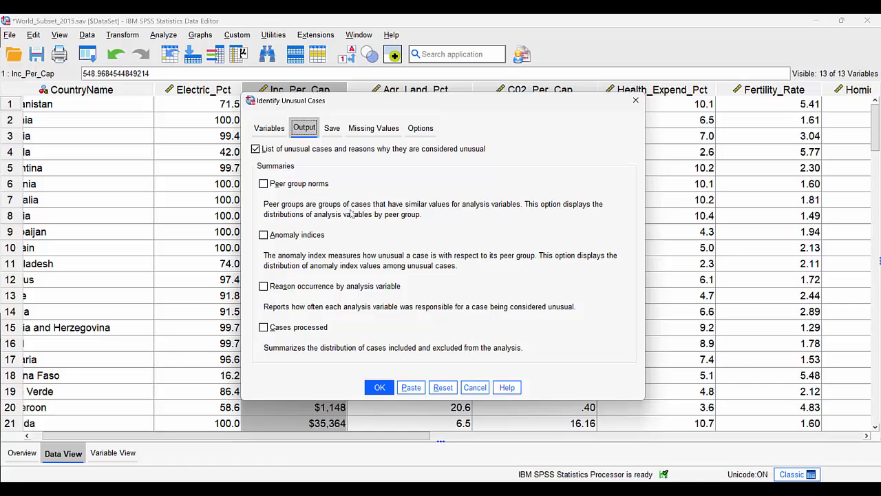
{"action": "left_click", "coordinate": [281, 189]}
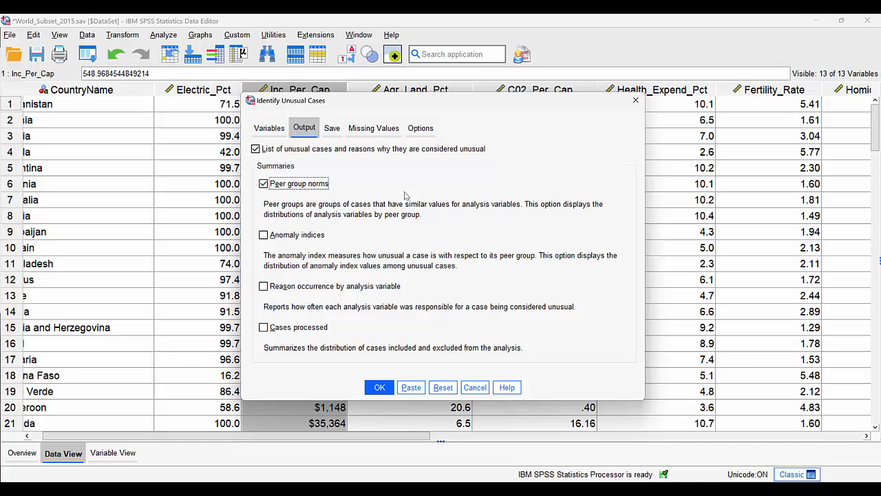
{"action": "left_click", "coordinate": [274, 237]}
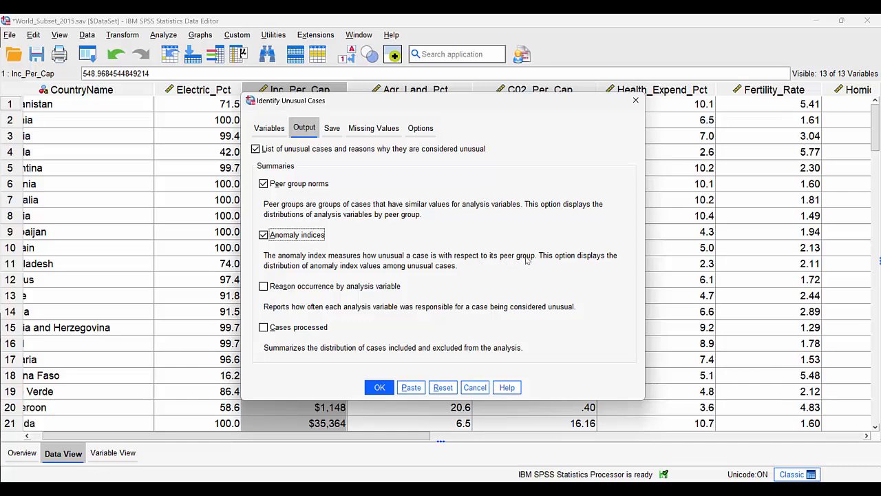
{"action": "left_click", "coordinate": [278, 287]}
{"action": "left_click", "coordinate": [275, 287]}
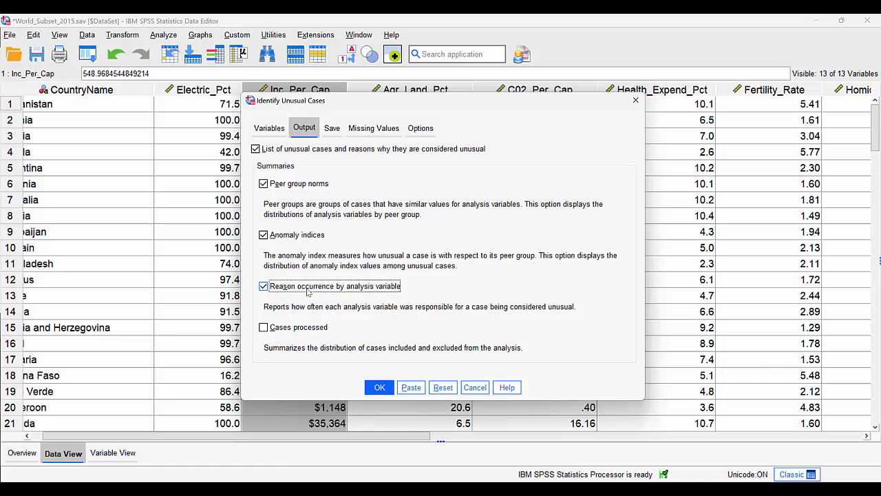
{"action": "left_click", "coordinate": [263, 328]}
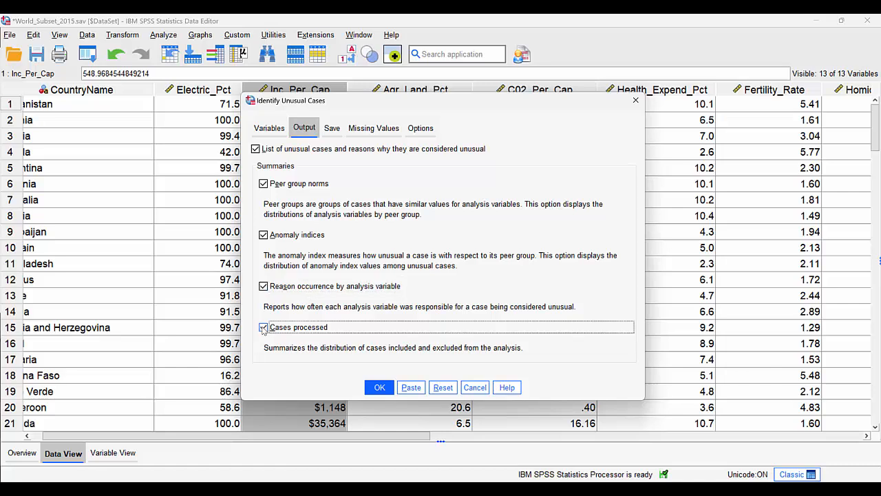
Save the anomaly index and peer groups as new variables under the names AnomalyIndex and Peer
{"action": "left_click", "coordinate": [333, 129]}
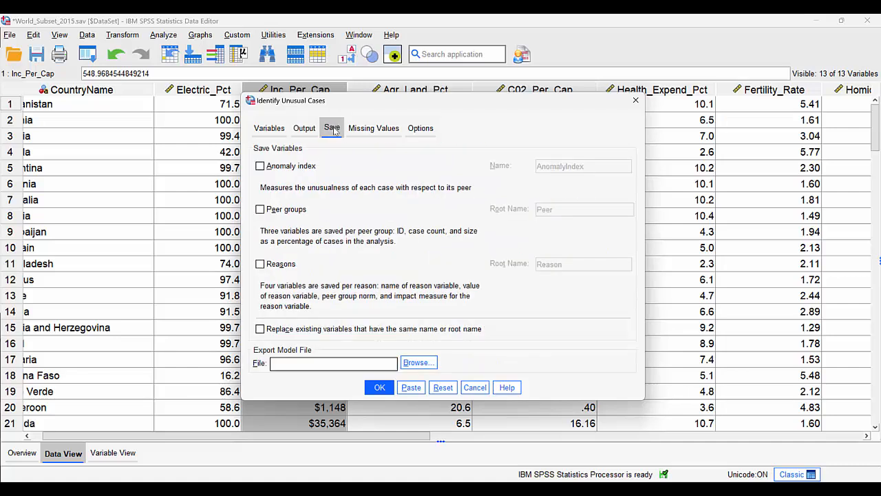
{"action": "left_click", "coordinate": [270, 168]}
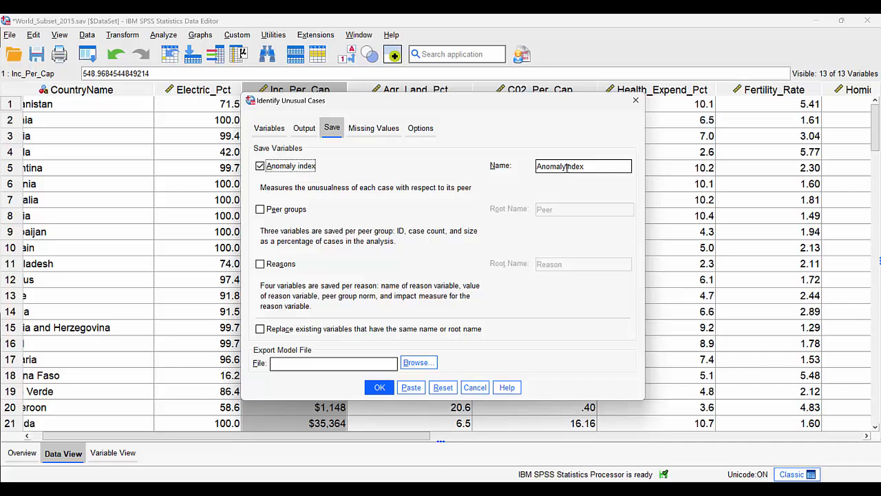
{"action": "left_click", "coordinate": [261, 209]}
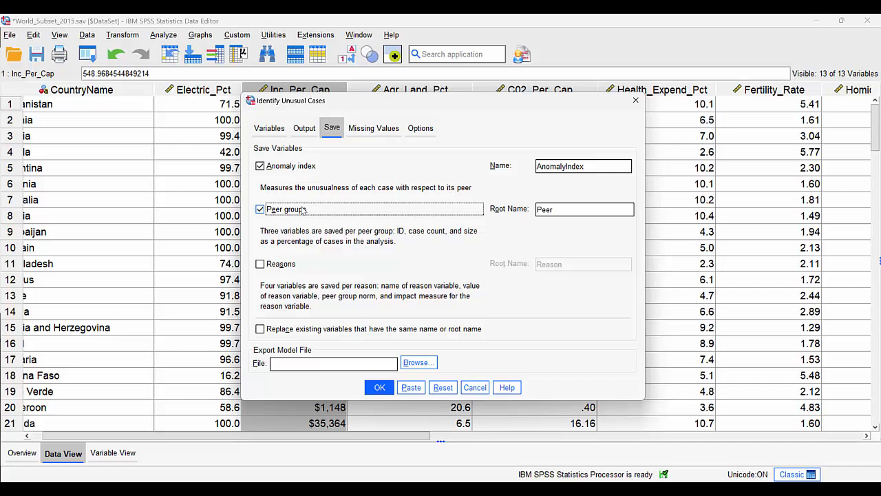
Identify a fixed number of 10 cases with the highest anomaly index values and disable the minimum cutoff
{"action": "left_click", "coordinate": [419, 128]}
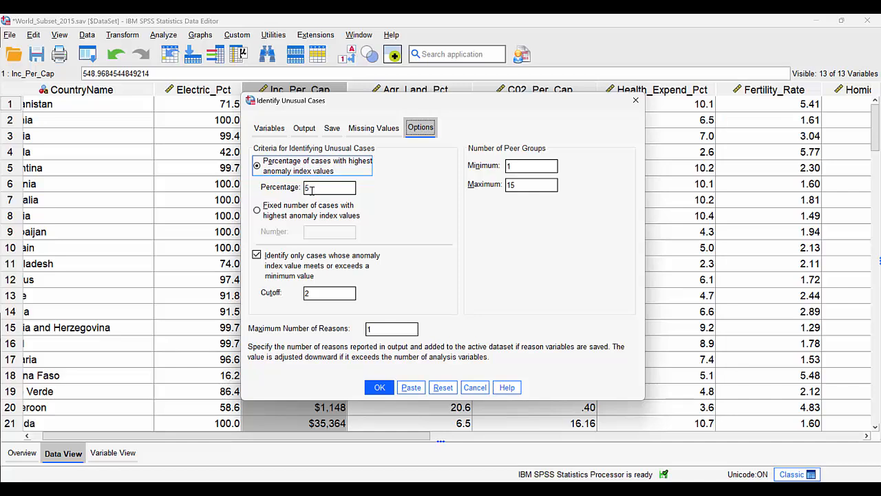
{"action": "left_click", "coordinate": [265, 215]}
{"action": "left_click", "coordinate": [311, 231]}
{"action": "type", "text": "10"}
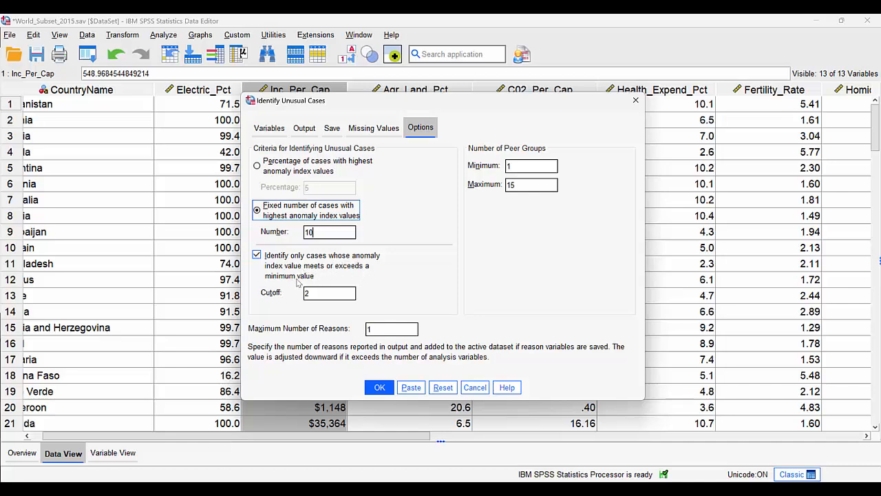
{"action": "left_click", "coordinate": [256, 255]}
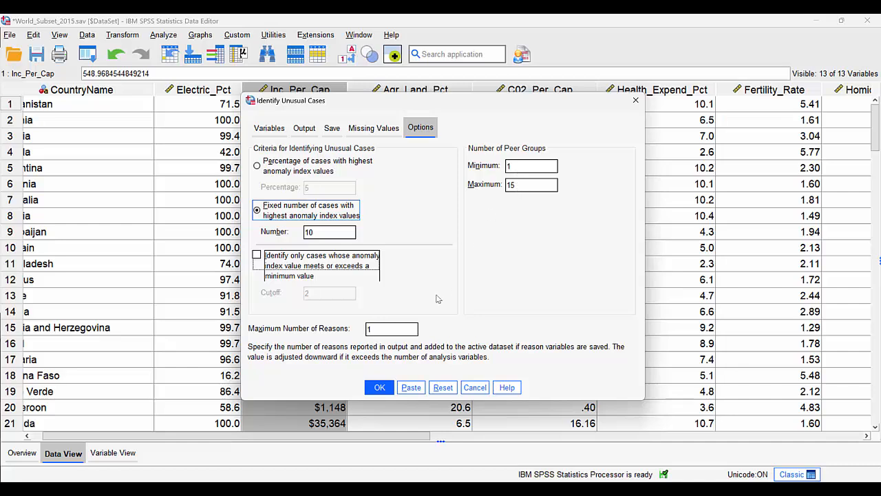
Set the maximum number of reasons to 3 and run the unusual cases analysis
{"action": "left_click", "coordinate": [382, 330]}
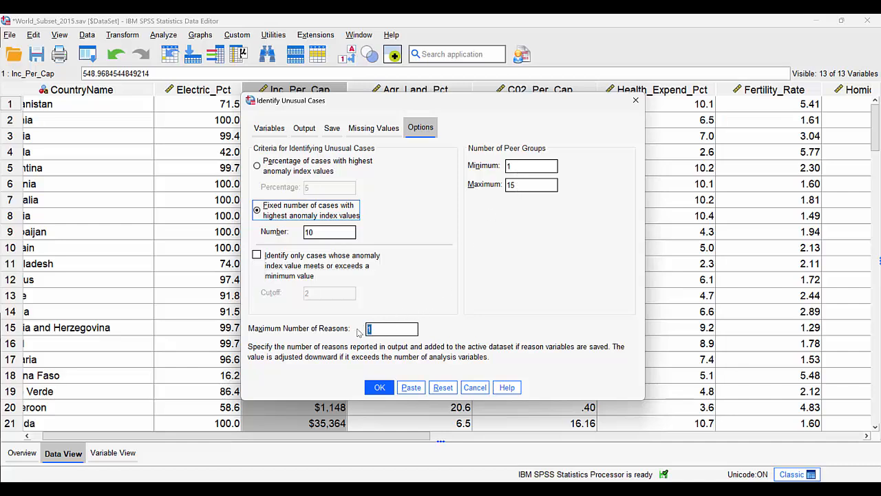
{"action": "double_click", "coordinate": [384, 330]}
{"action": "left_click", "coordinate": [378, 389]}
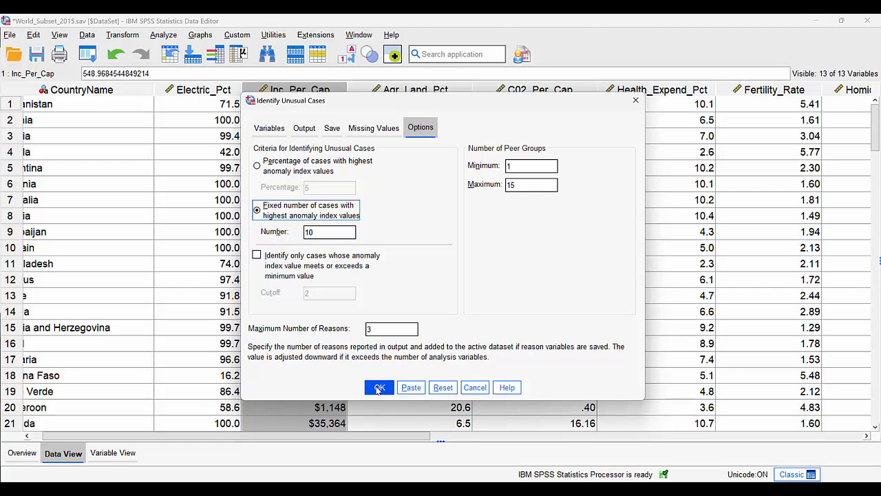